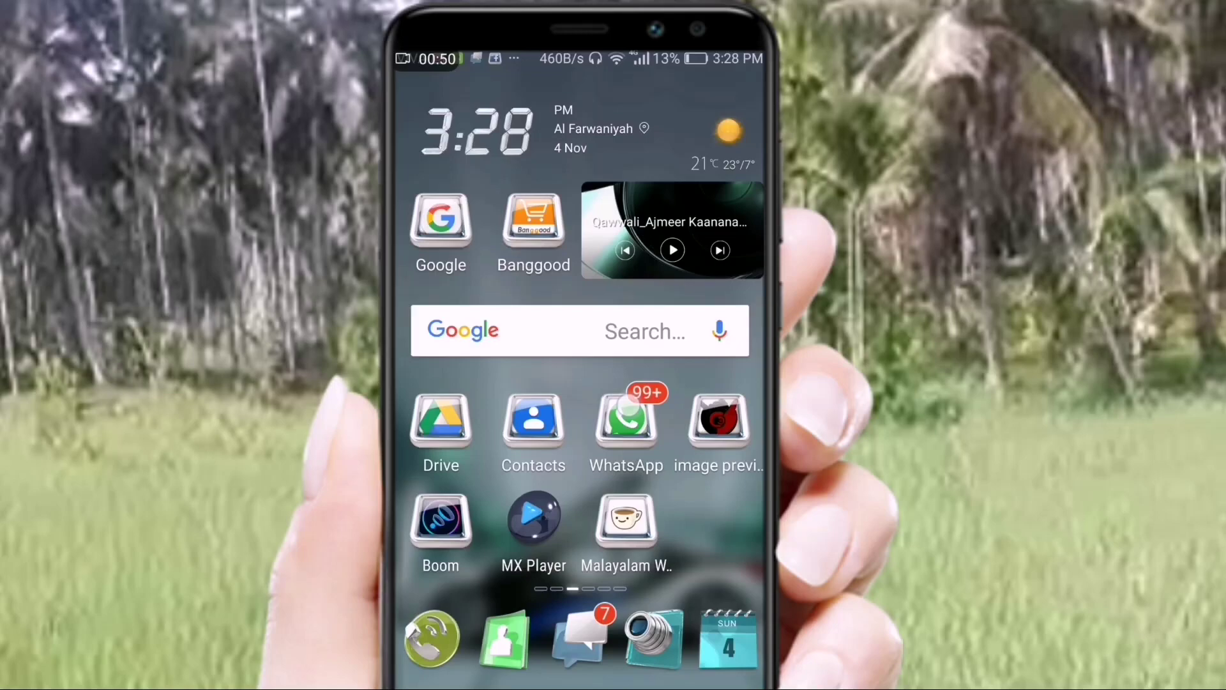
- Swipe to the home-screen page showing Settings, Facebook, Play Store and two app folders
left_click_drag(460, 432, 651, 431)
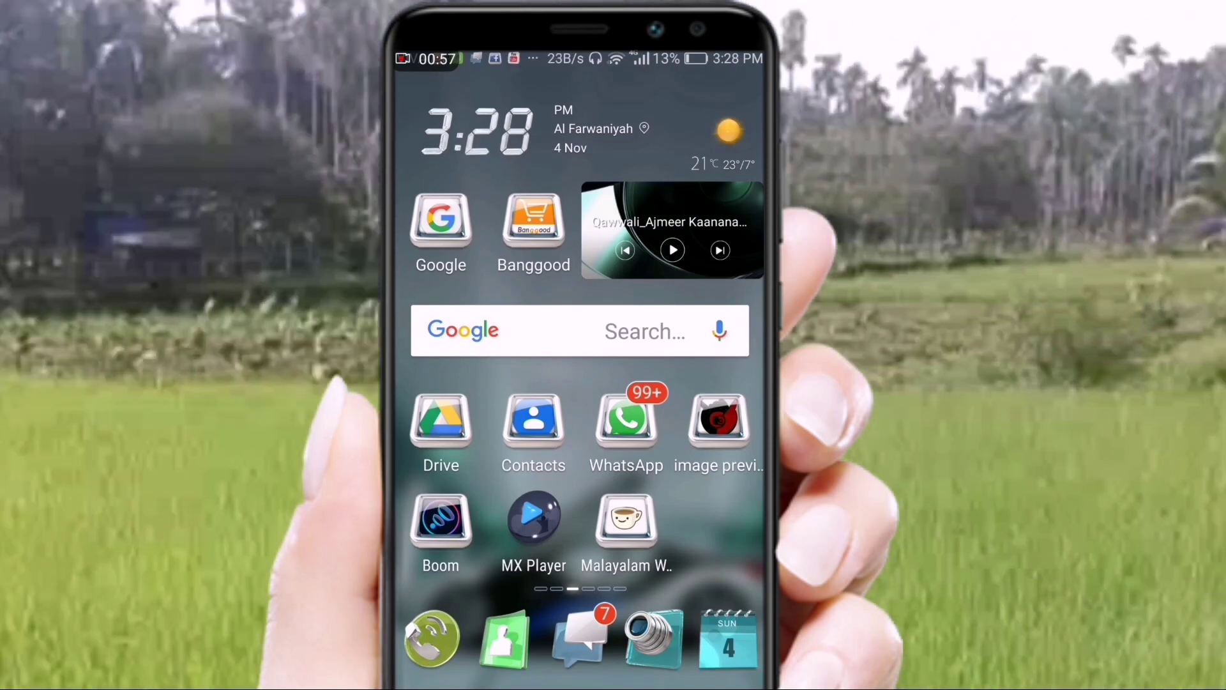
left_click_drag(709, 384, 441, 384)
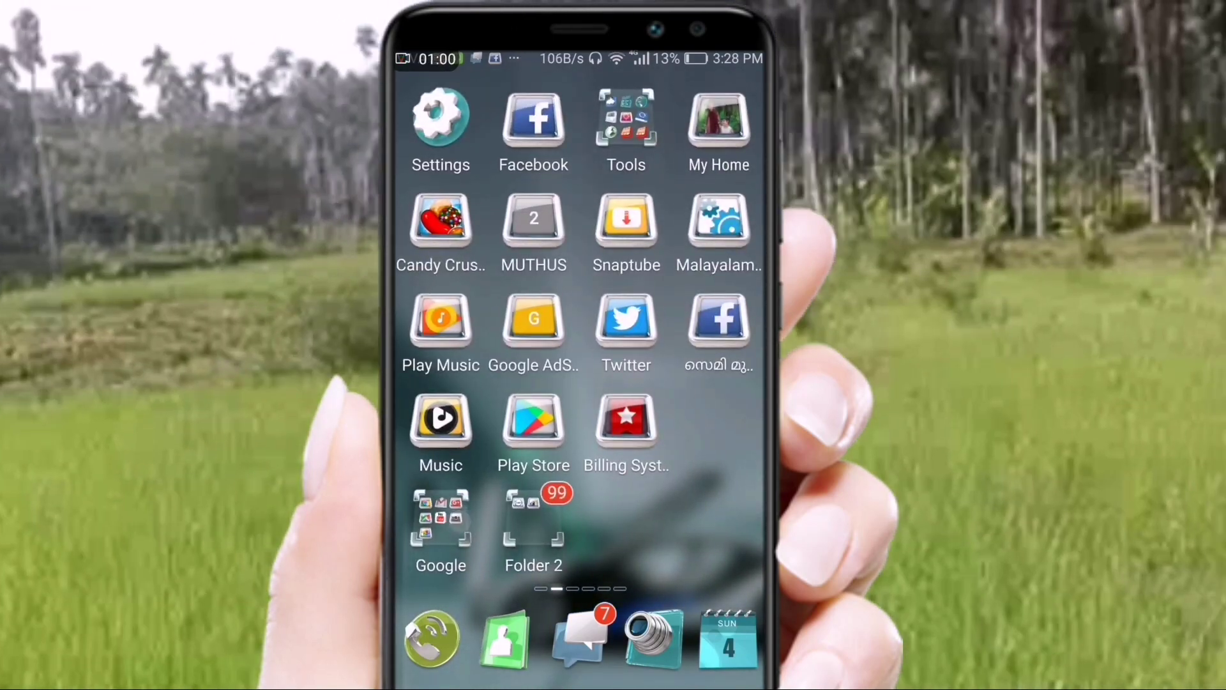
- Exit YouTube and reach the home page with Gallery, Music, Videos, Email and Files
left_click(441, 522)
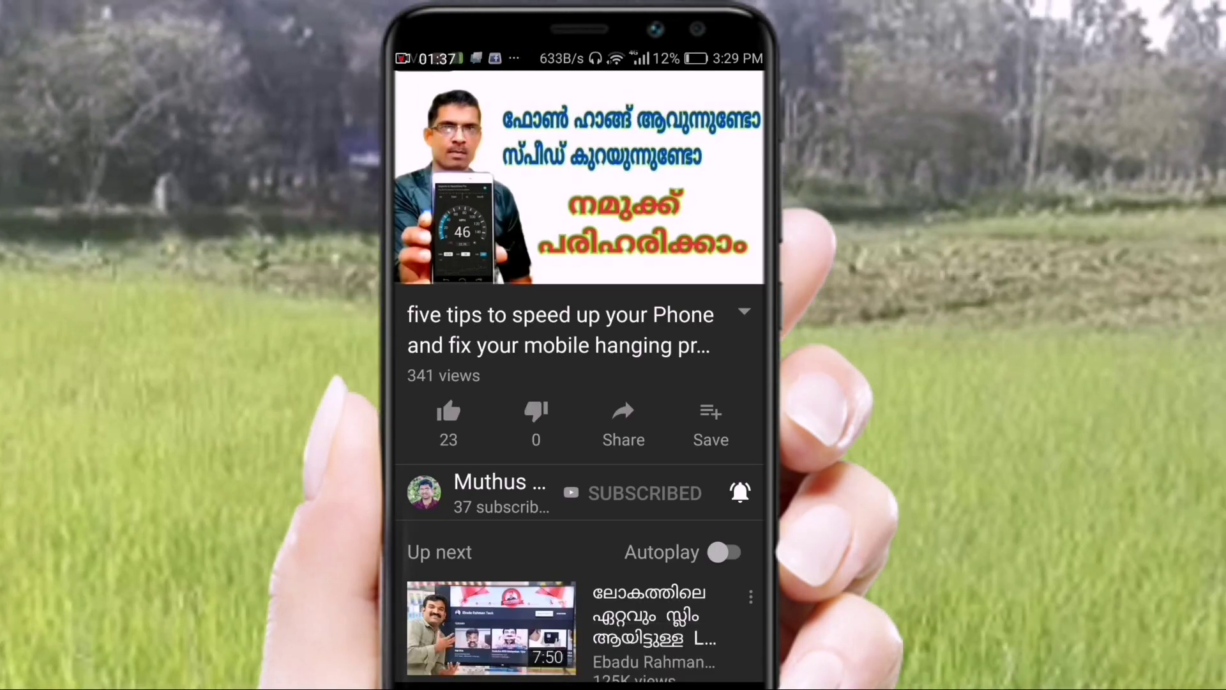
key("super")
left_click_drag(712, 482, 537, 522)
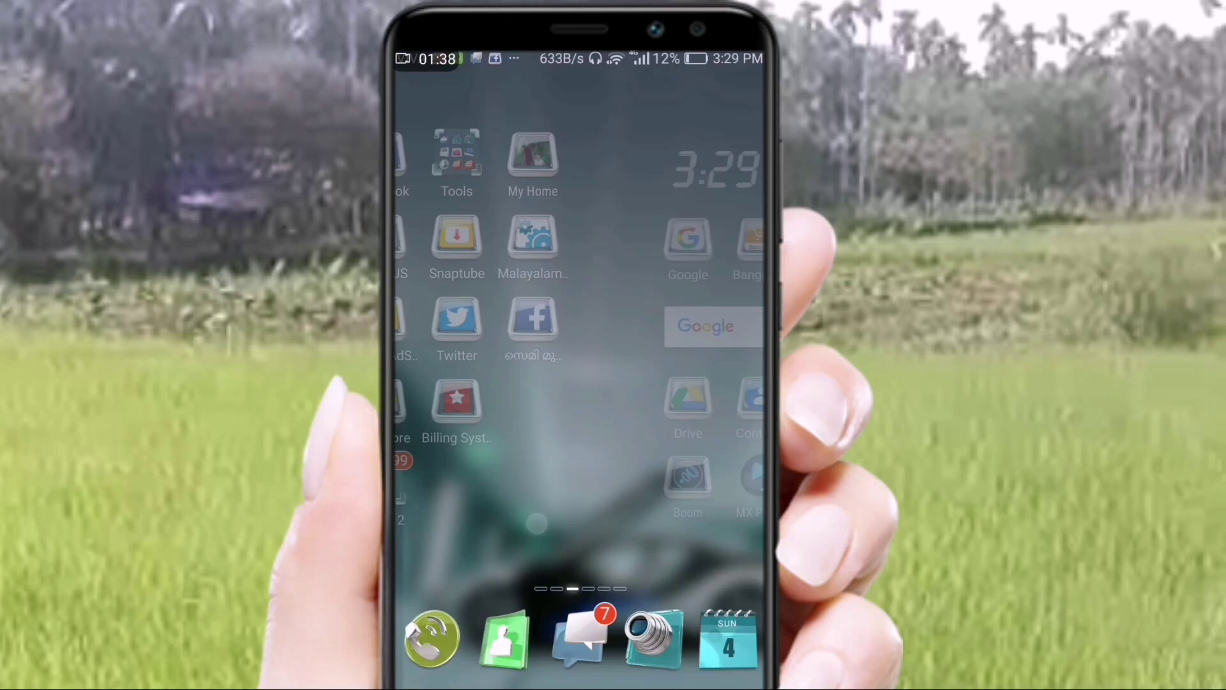
left_click_drag(690, 403, 460, 413)
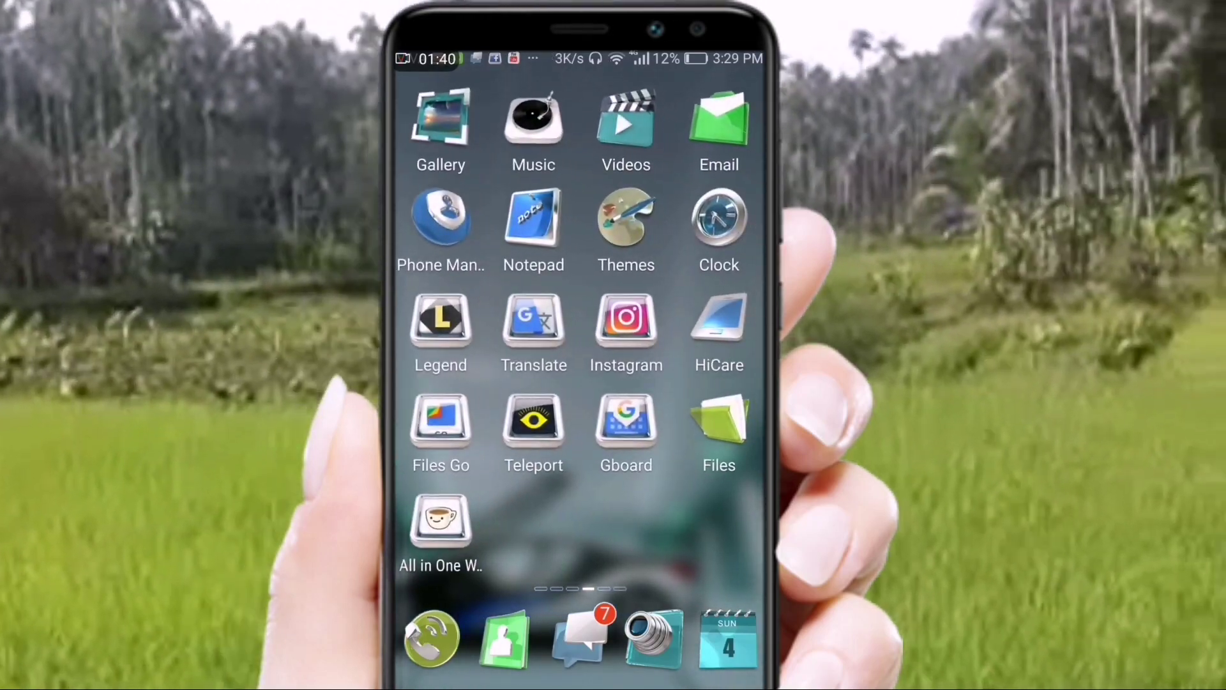
- Launch Files and list Internal storage, SD card and Safe with their capacities
left_click(718, 426)
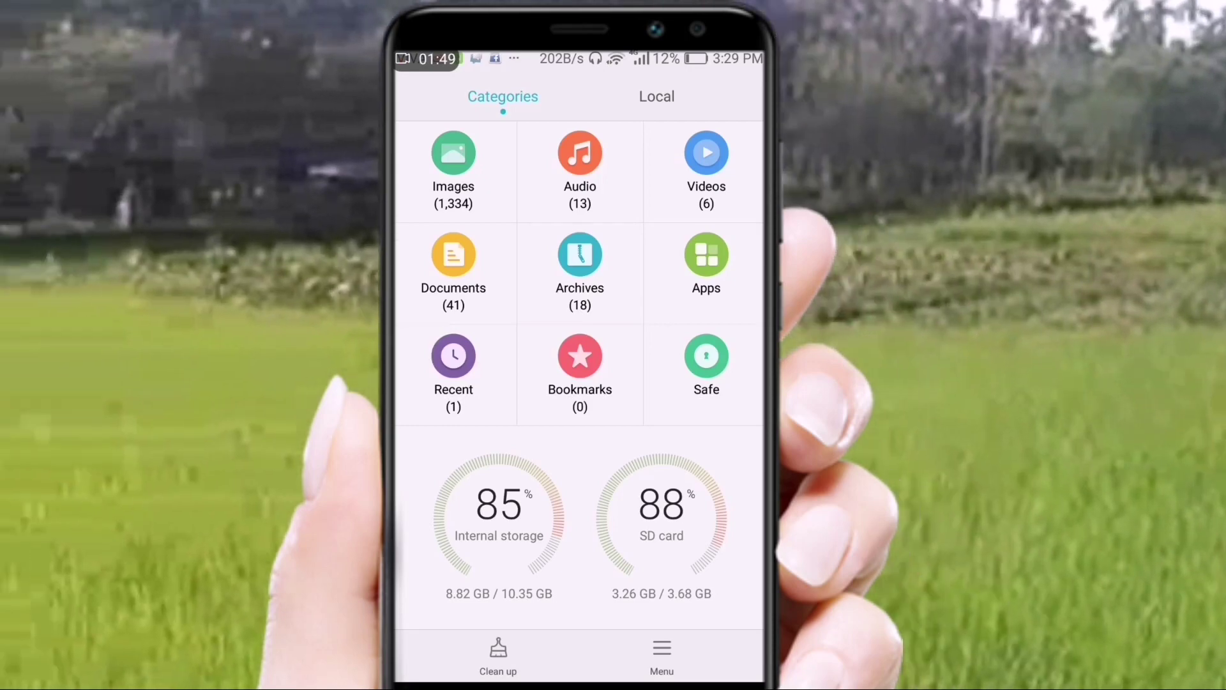
left_click(656, 96)
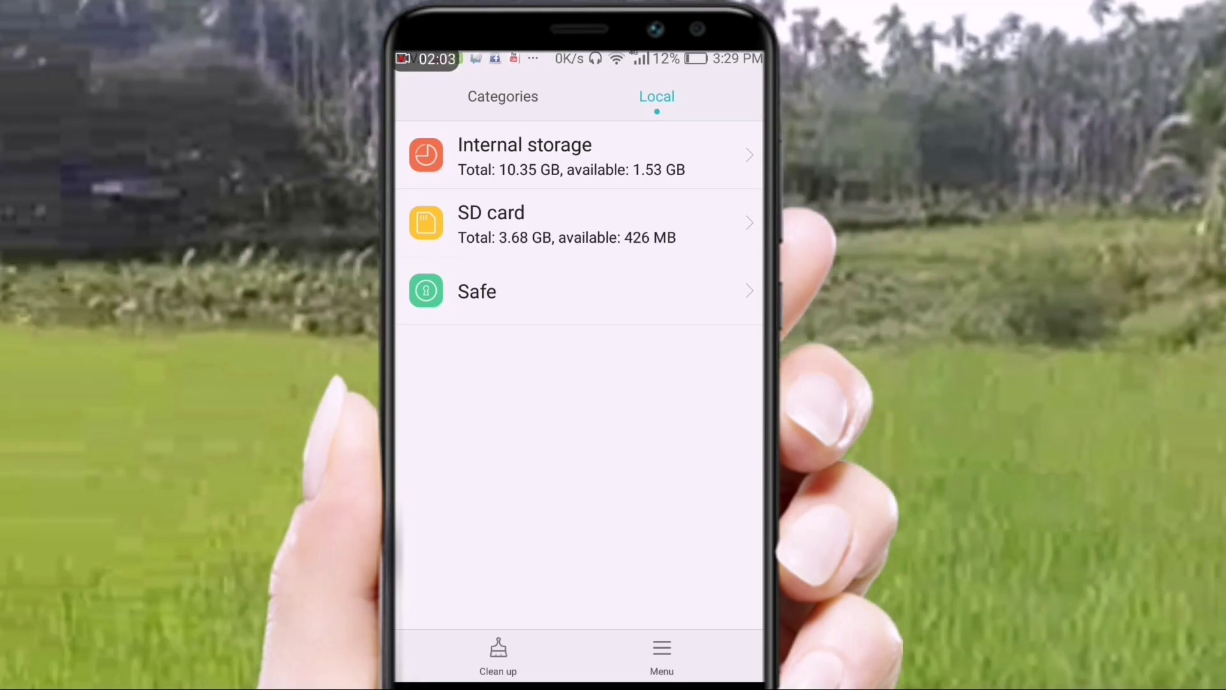
- Browse internal storage to the WhatsApp Media folder listing Images, Video and .Statuses
left_click(583, 173)
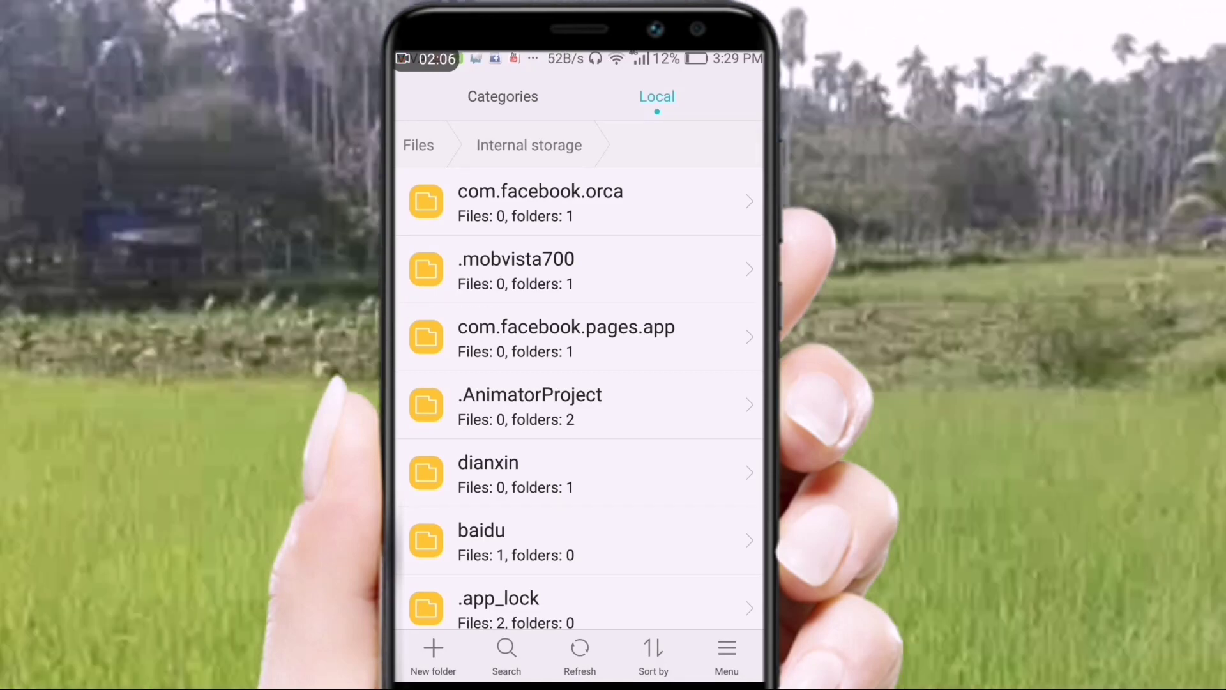
scroll(579, 398, "down", 5)
scroll(580, 398, "down", 10)
scroll(580, 398, "down", 5)
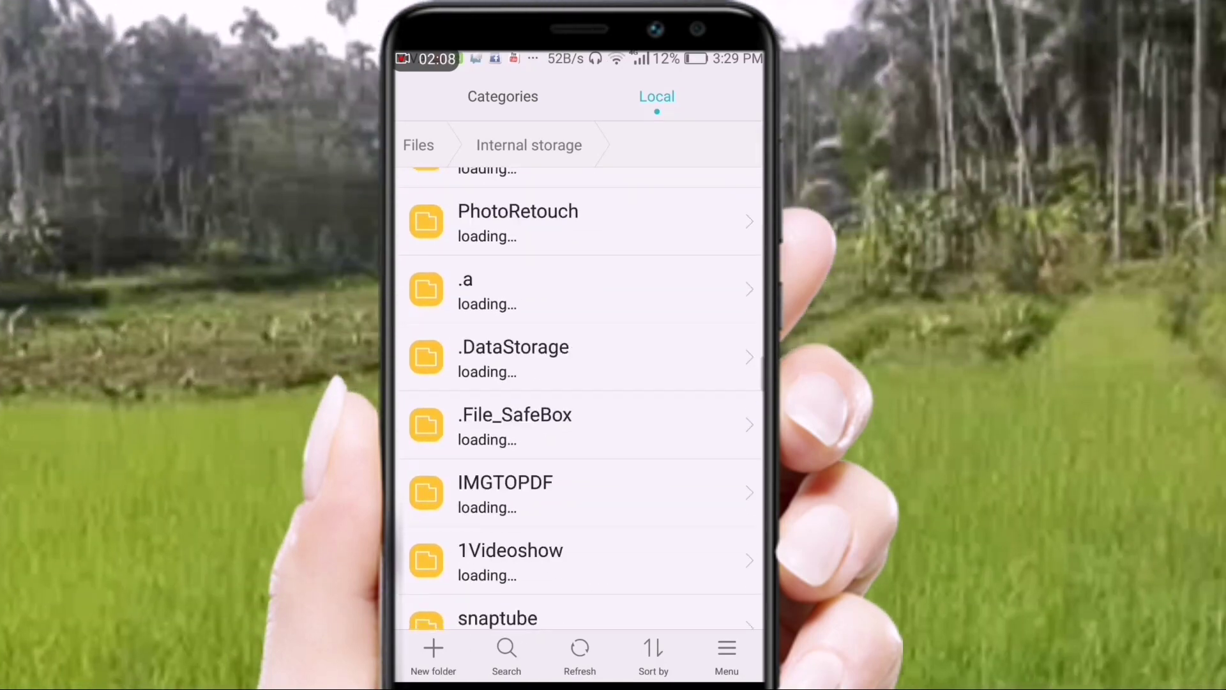
scroll(579, 398, "down", 3)
scroll(624, 556, "down", 2)
scroll(632, 479, "down", 8)
scroll(642, 460, "down", 4)
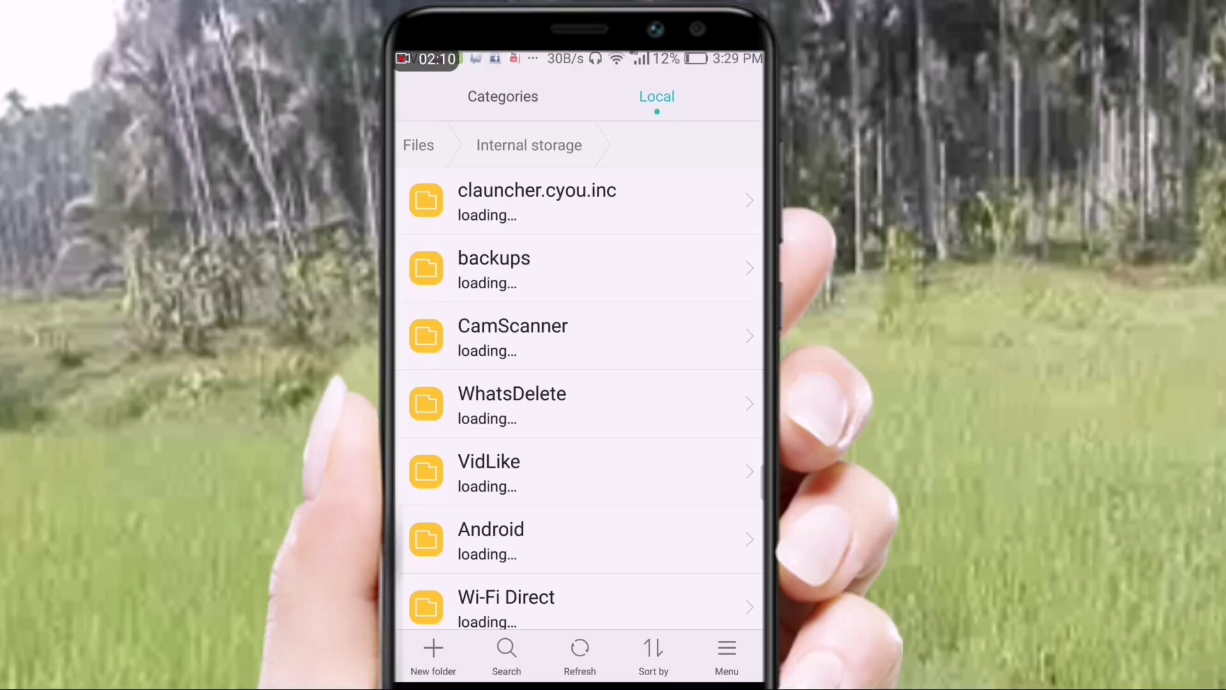
scroll(651, 446, "down", 5)
scroll(652, 446, "down", 10)
scroll(643, 452, "up", 2)
scroll(643, 451, "up", 3)
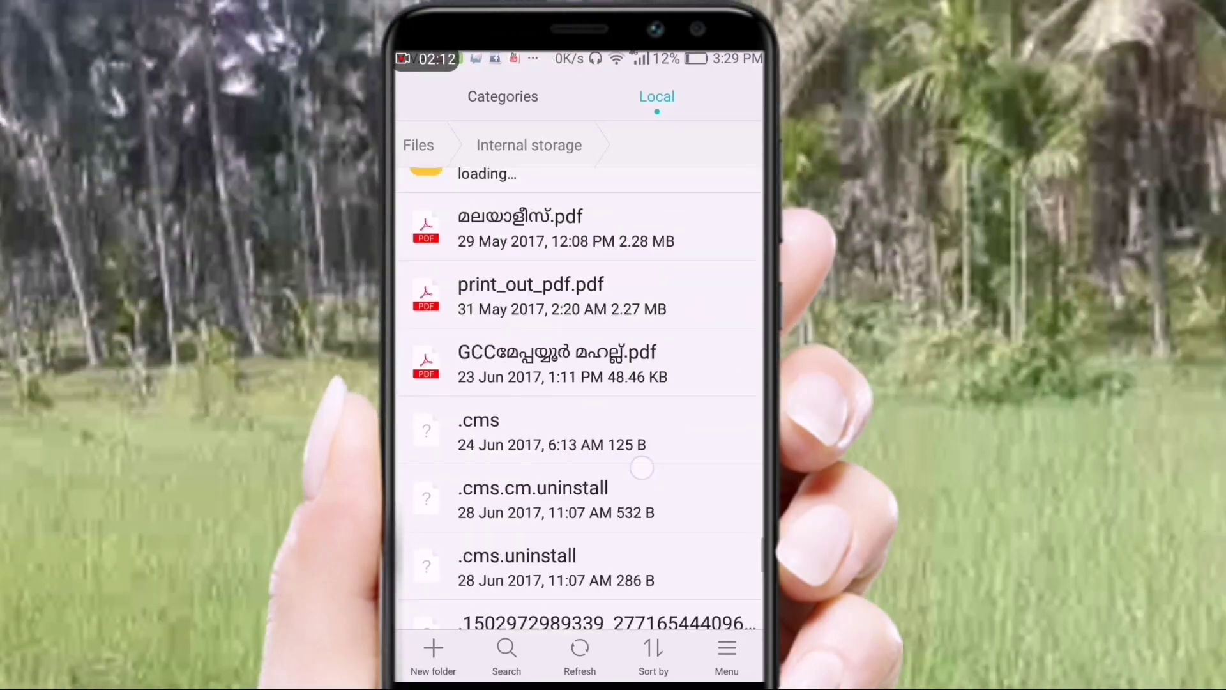
scroll(661, 451, "up", 5)
scroll(662, 451, "up", 1)
scroll(649, 484, "up", 1)
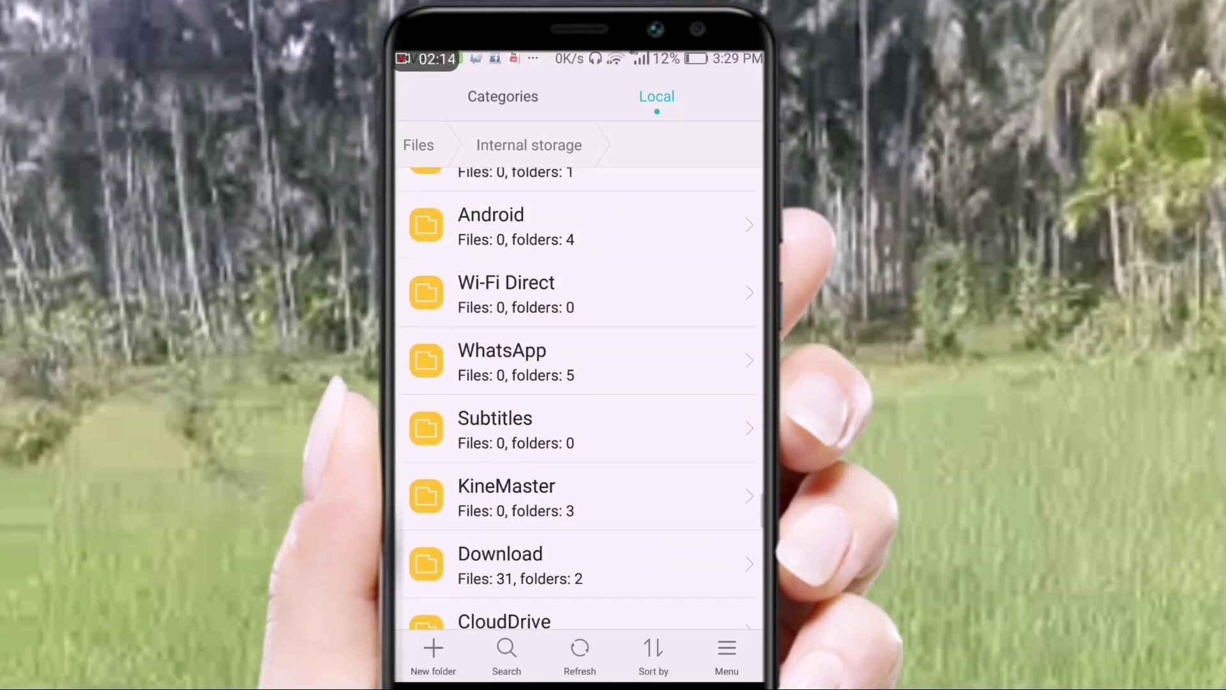
left_click(502, 292)
left_click(604, 202)
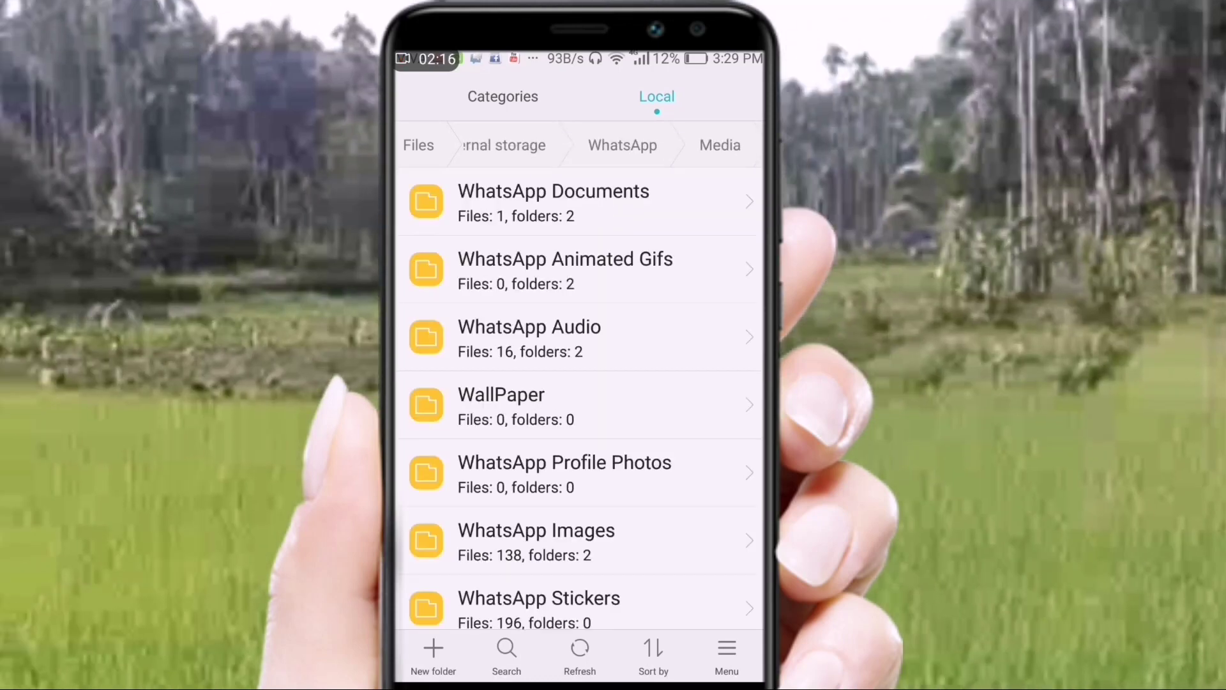
scroll(688, 485, "down", 3)
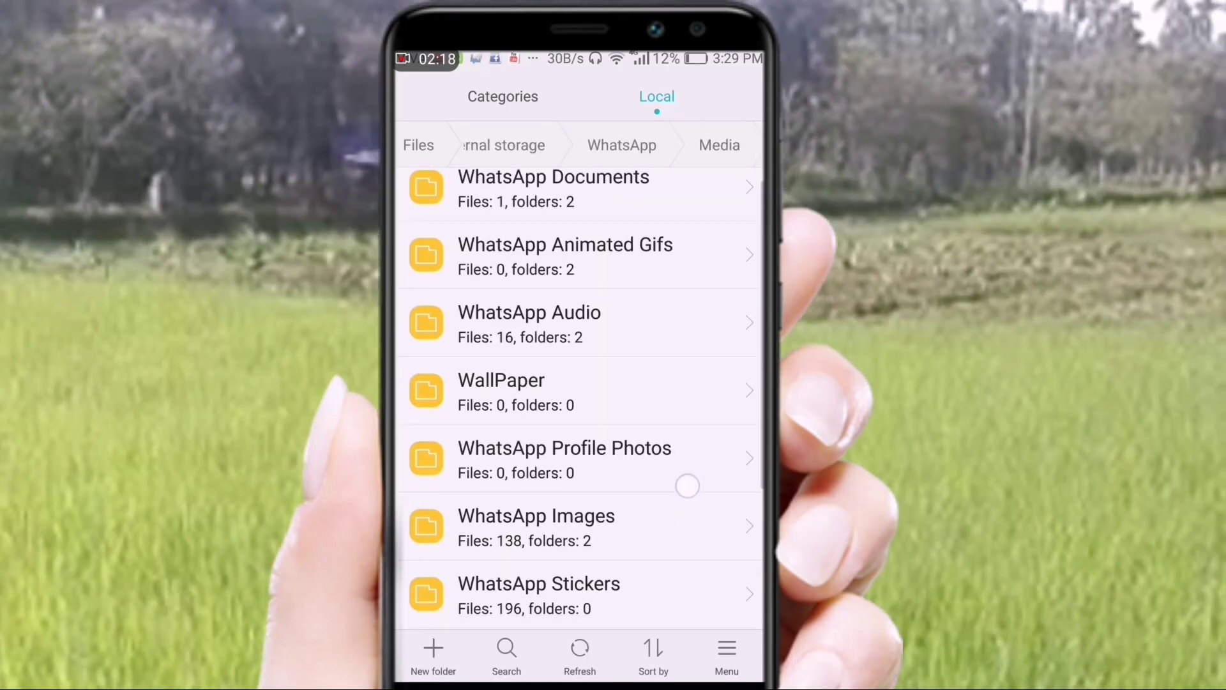
scroll(722, 386, "down", 2)
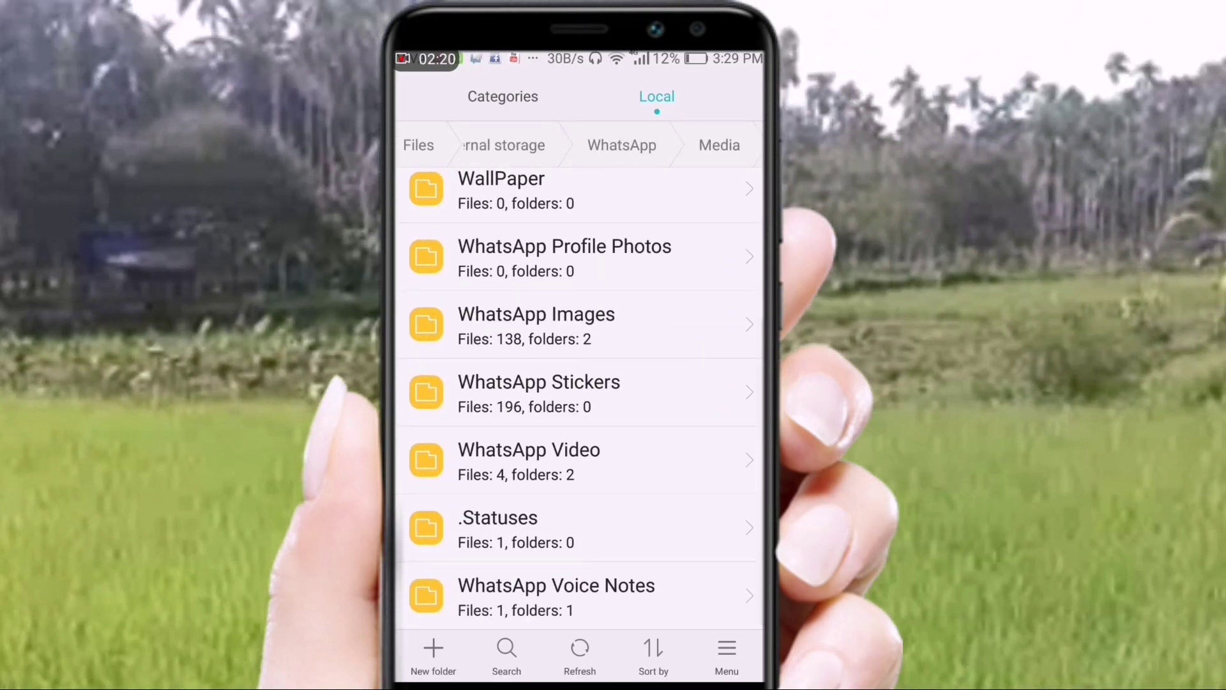
- Open the .Statuses folder and select its single status image
left_click(599, 542)
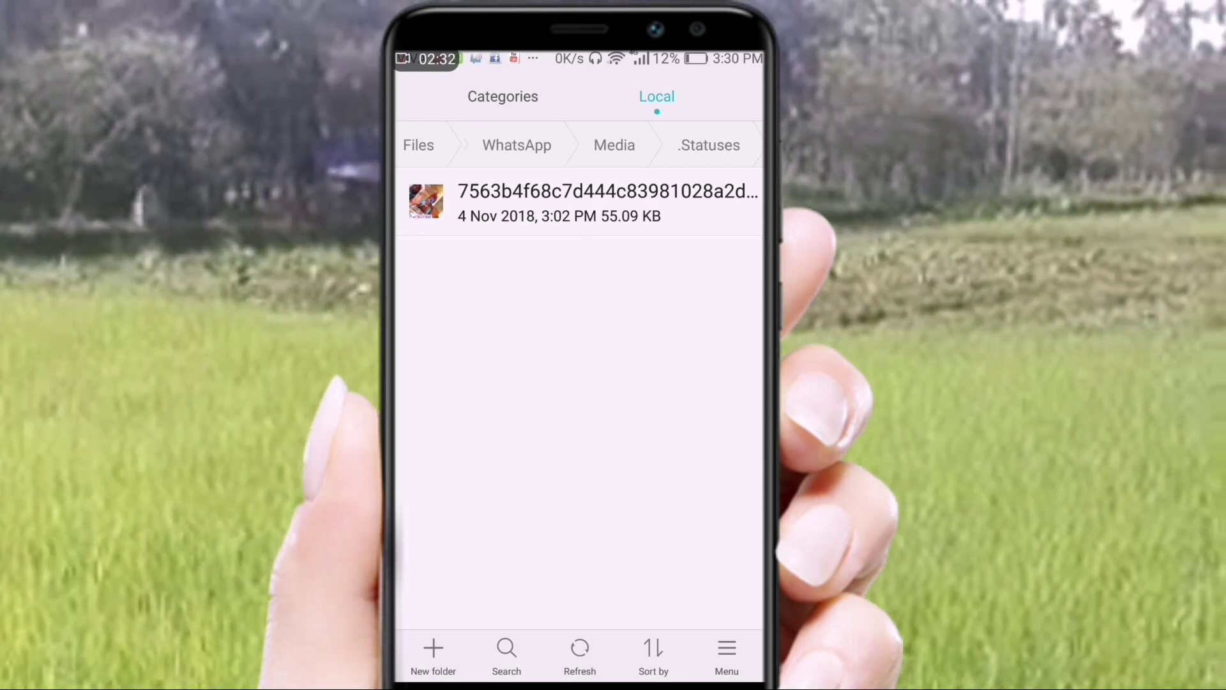
left_click(628, 201)
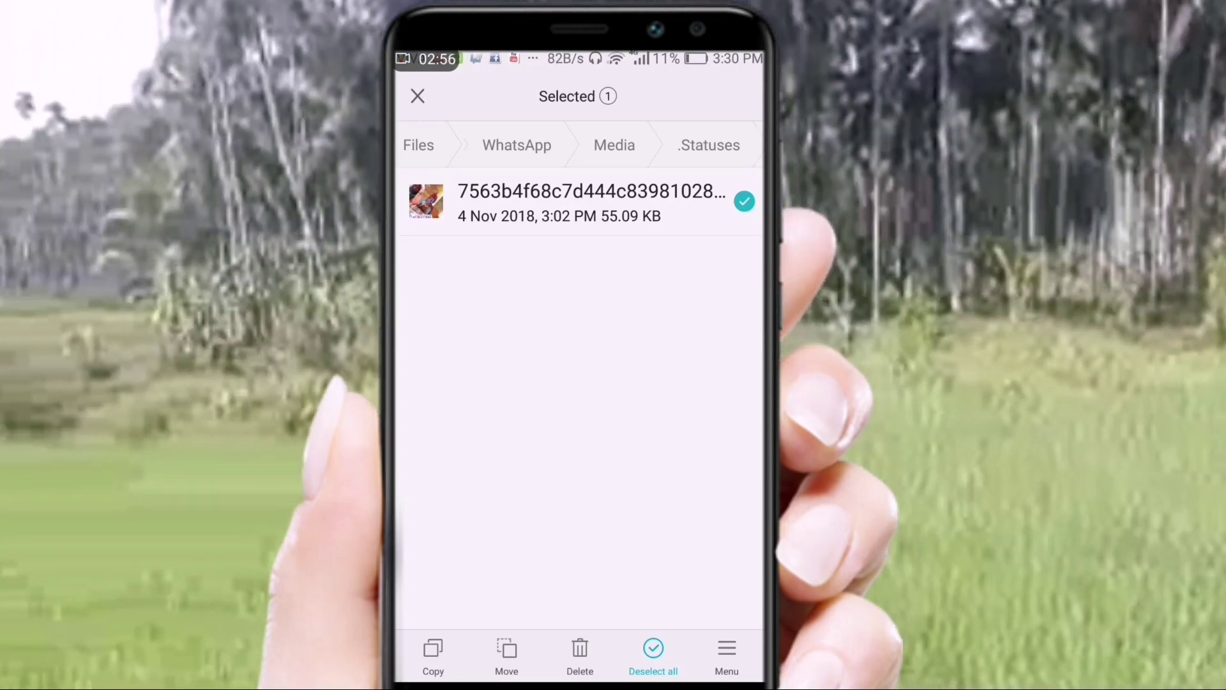
- Start moving the image and go back to the SD card as the destination
left_click(506, 656)
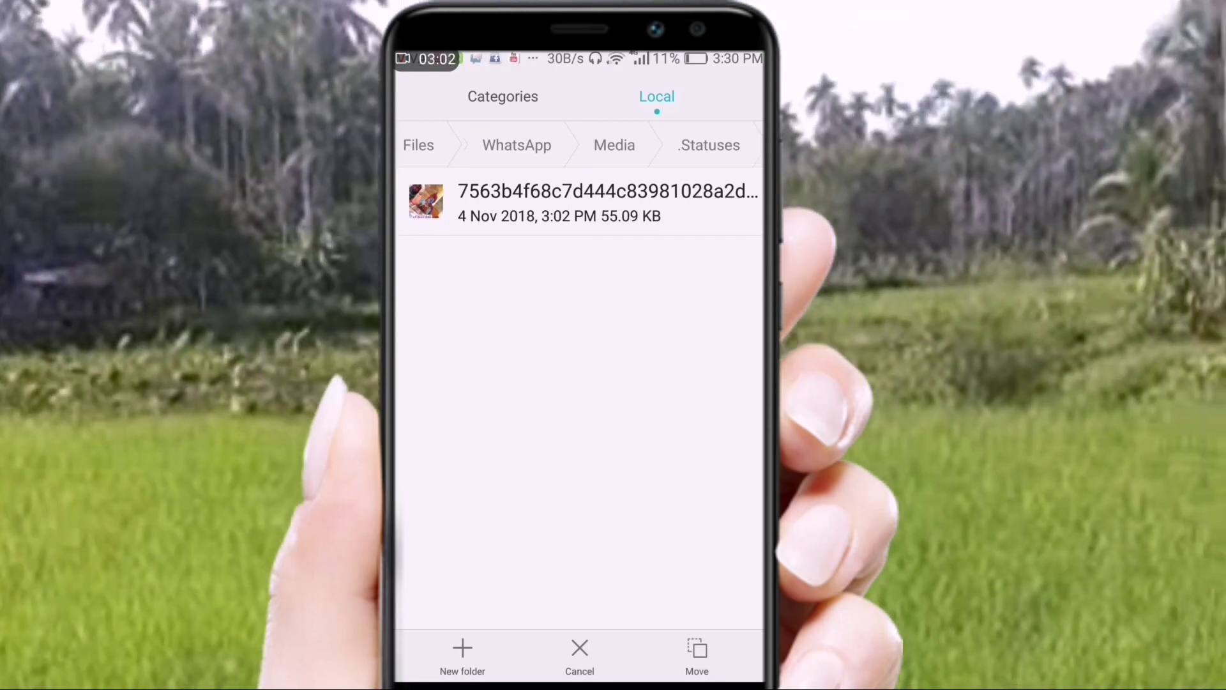
key("Escape")
key("Escape")
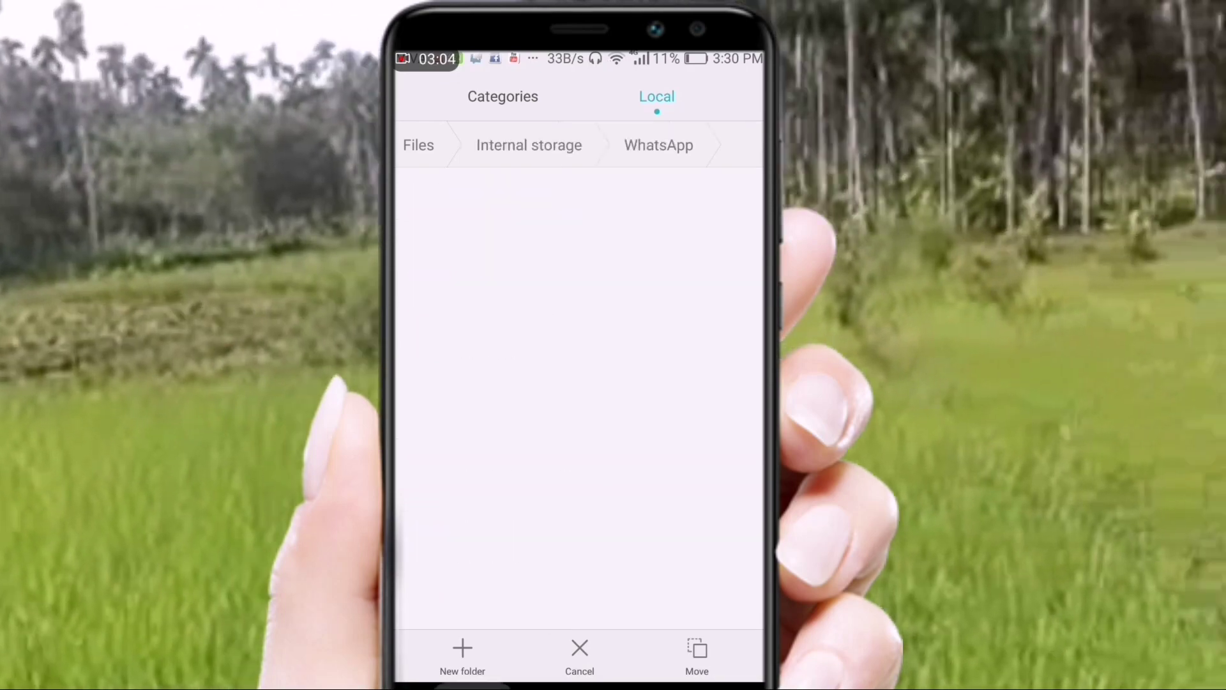
key("Escape")
key("Escape")
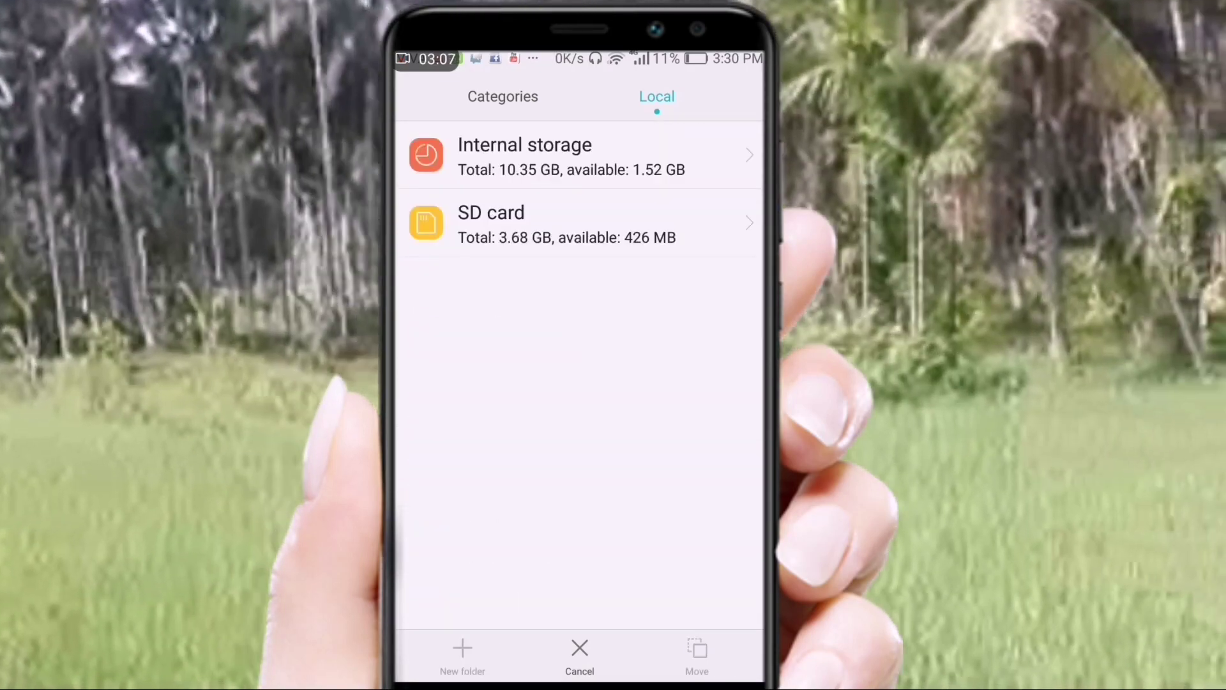
left_click(563, 236)
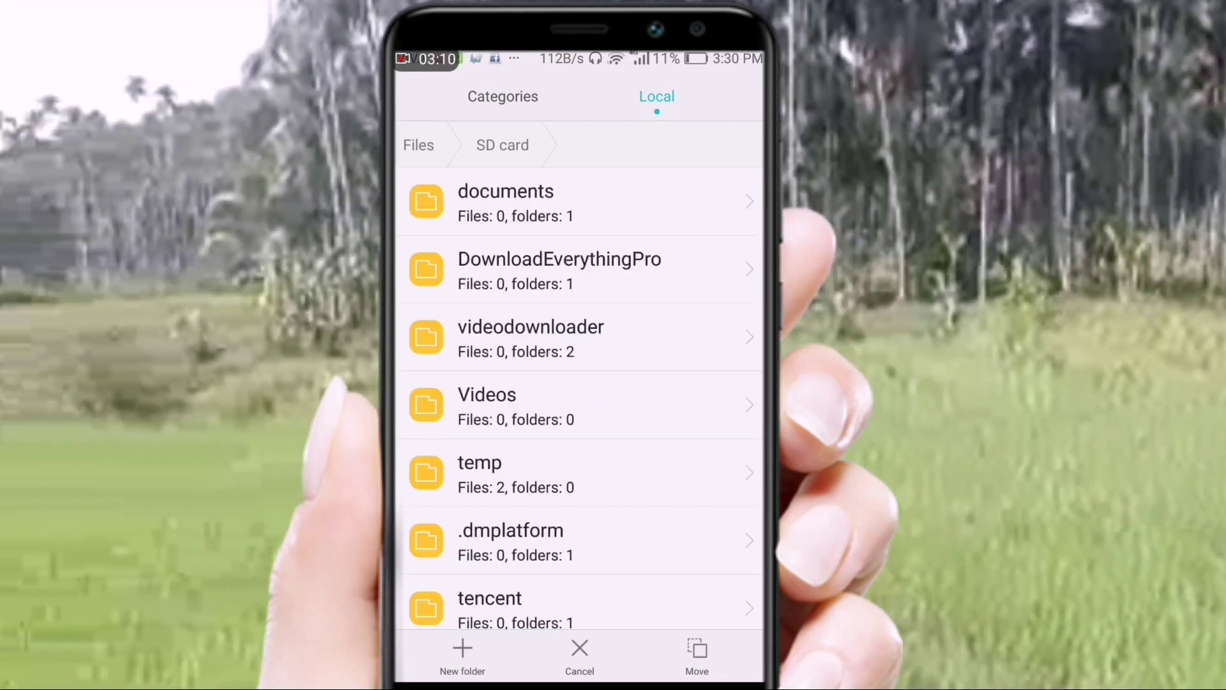
scroll(657, 411, "down", 10)
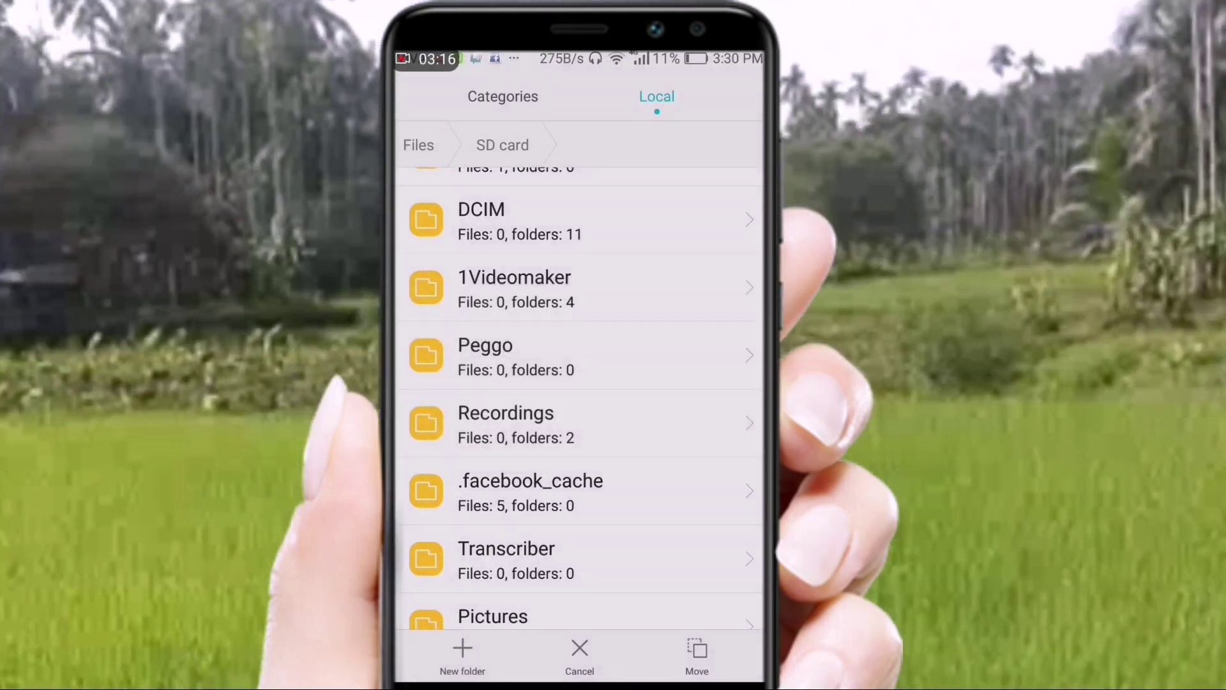
scroll(665, 411, "down", 10)
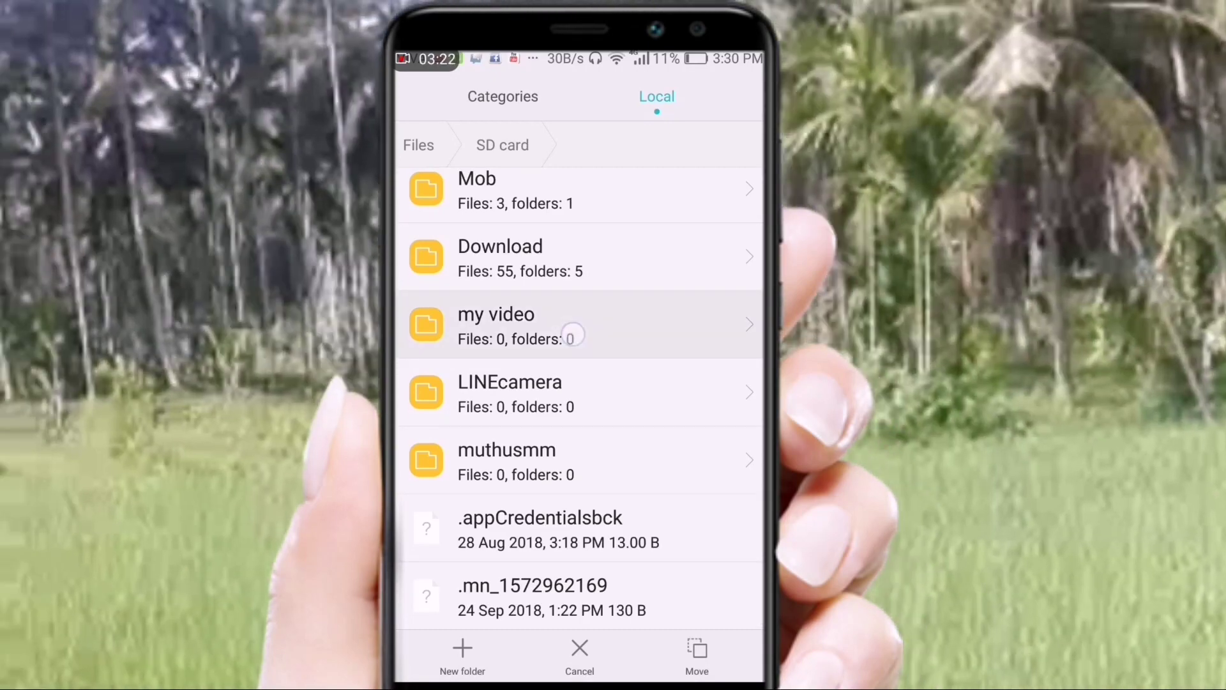
- Move the status image into the SD card's 'my video' folder
left_click(571, 335)
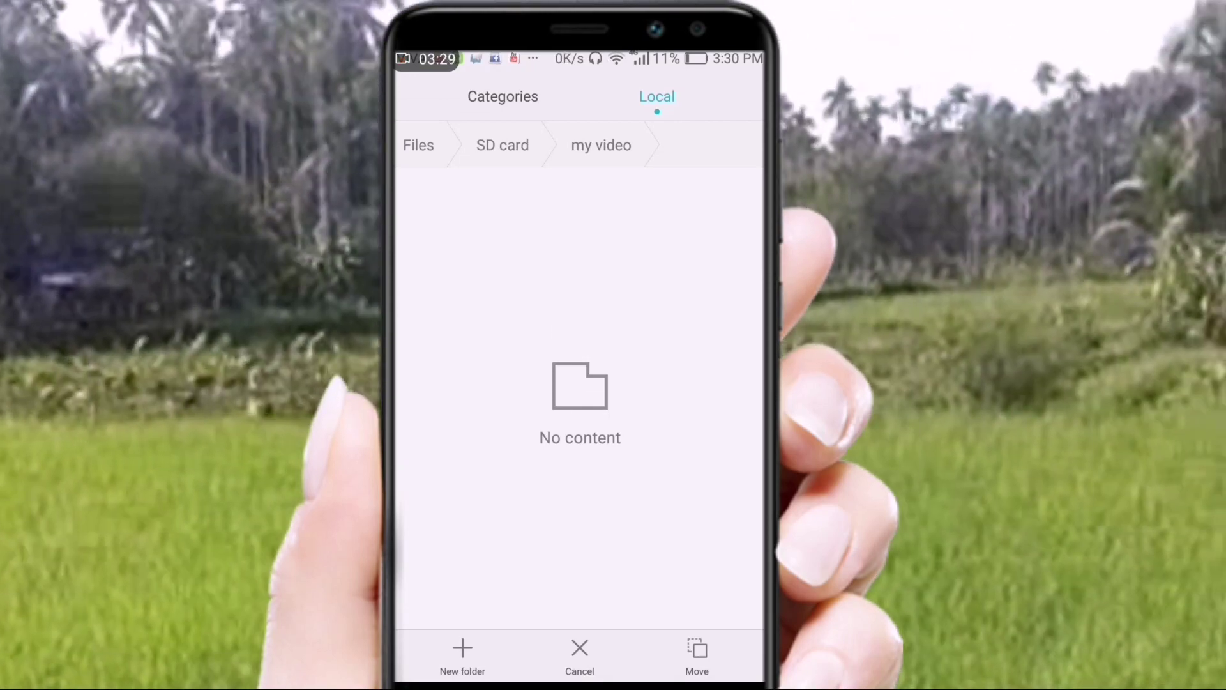
left_click(699, 659)
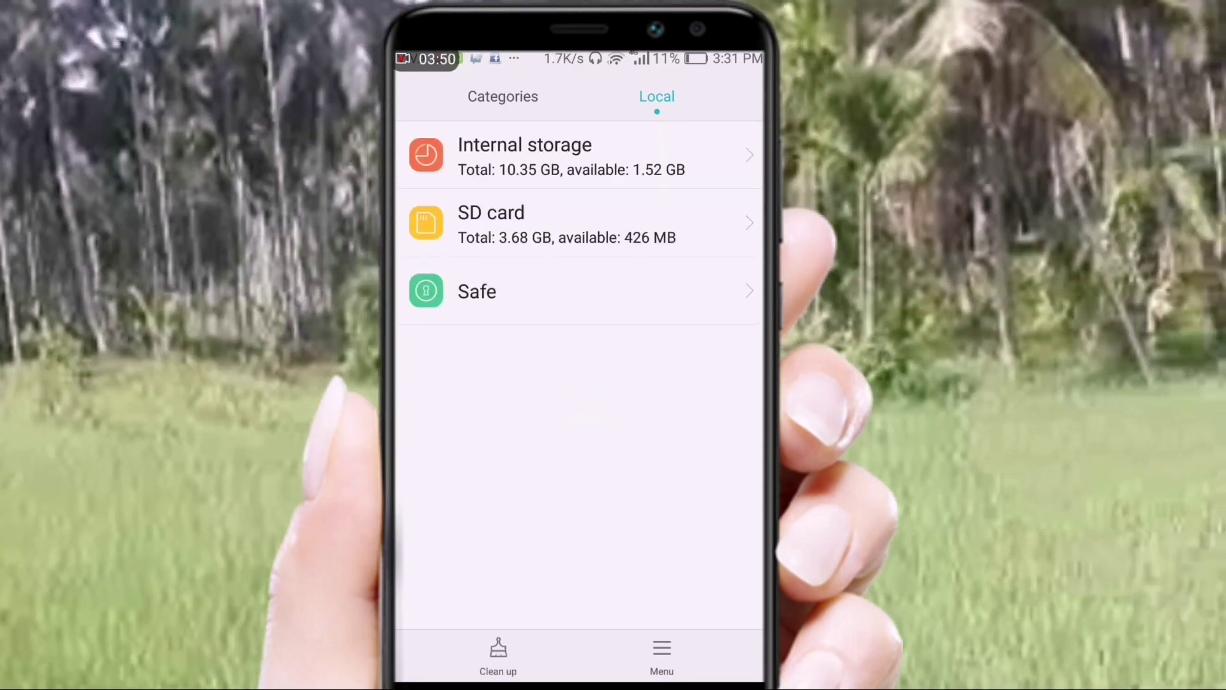
- Reopen internal storage WhatsApp > Media > .Statuses to confirm it is now empty
left_click(575, 156)
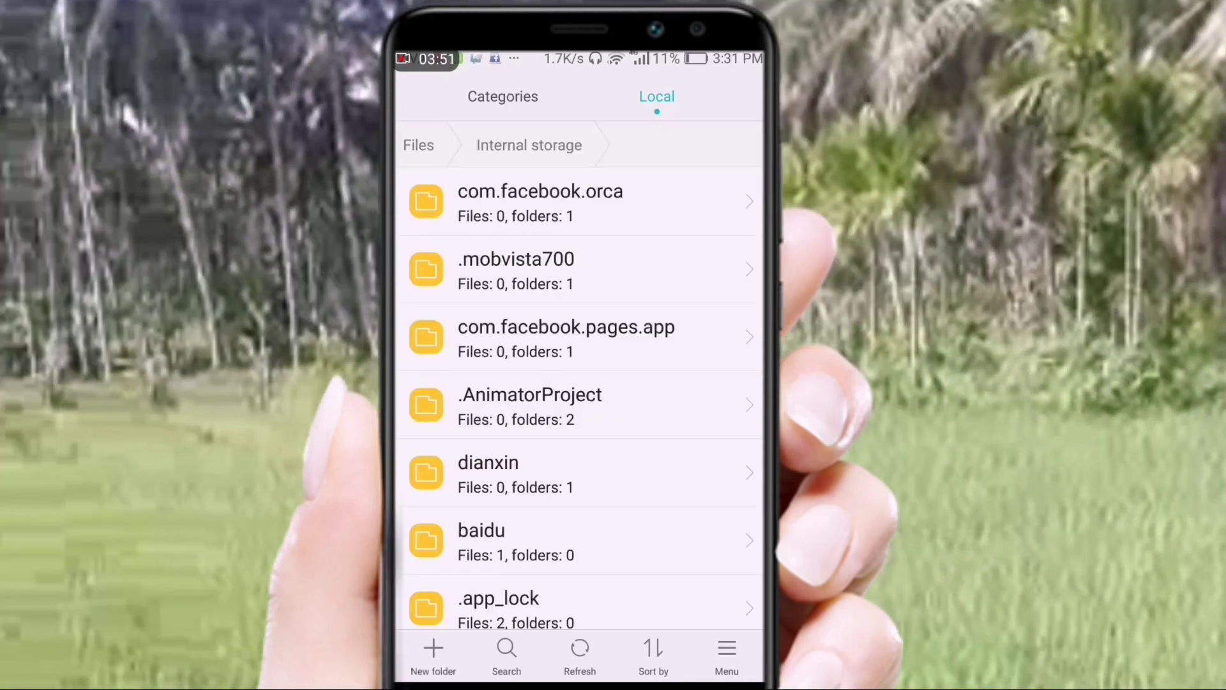
scroll(713, 294, "down", 3)
scroll(713, 294, "down", 10)
scroll(712, 293, "down", 10)
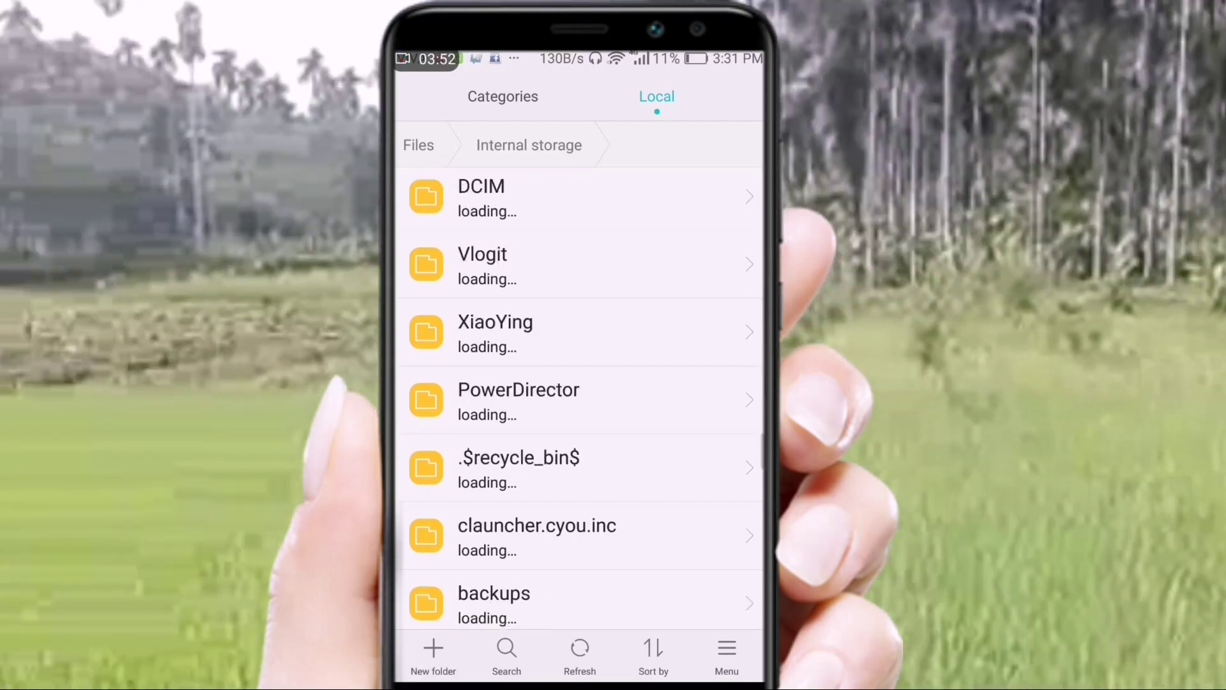
scroll(714, 294, "down", 5)
scroll(713, 294, "down", 5)
scroll(624, 509, "down", 2)
scroll(624, 508, "down", 1)
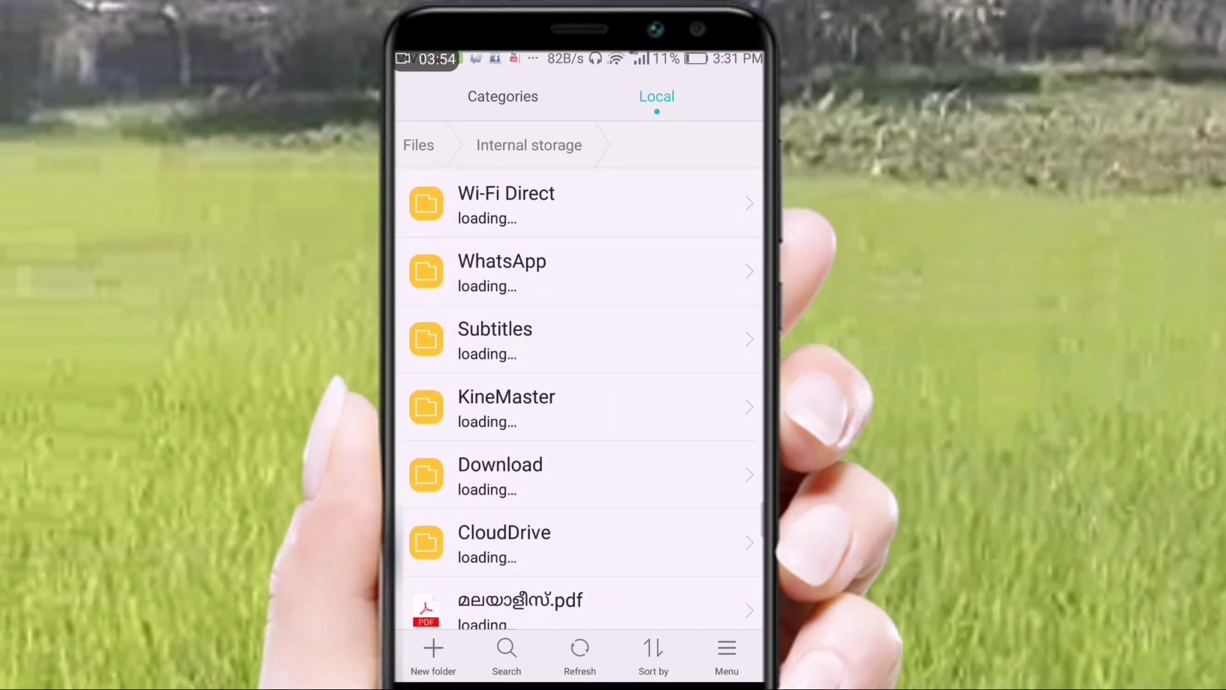
scroll(624, 508, "down", 5)
scroll(623, 509, "down", 2)
scroll(624, 508, "down", 3)
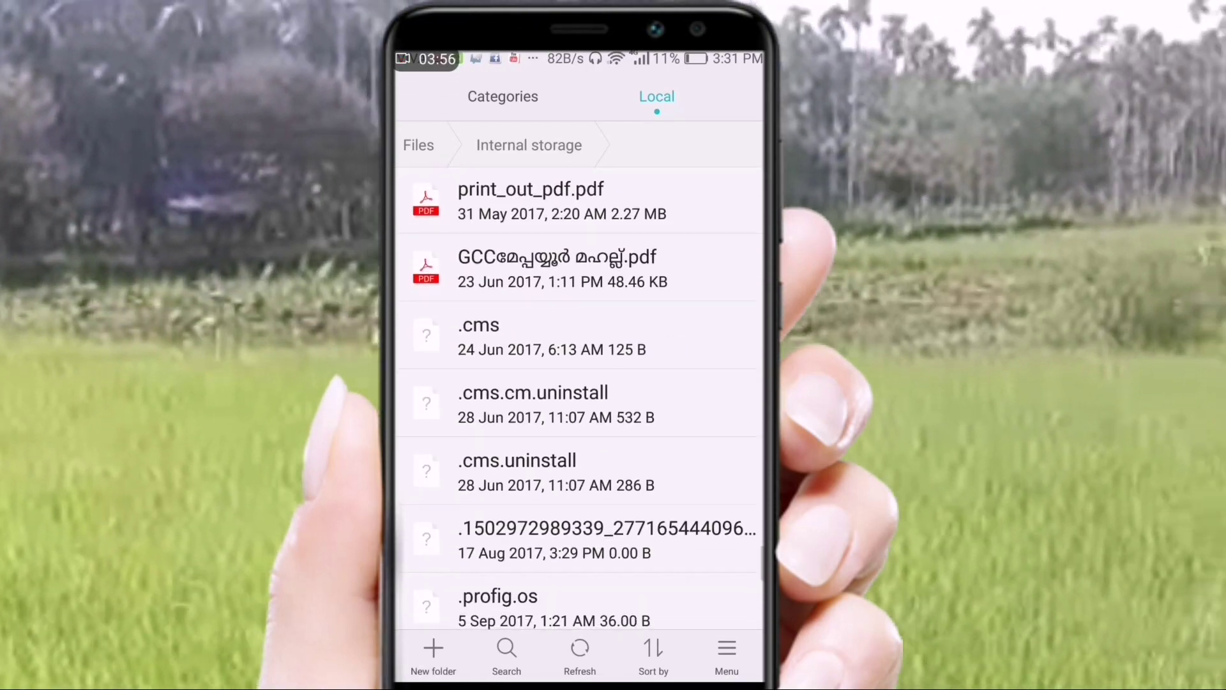
scroll(580, 398, "down", 2)
scroll(580, 397, "down", 2)
scroll(642, 465, "up", 5)
scroll(658, 416, "up", 1)
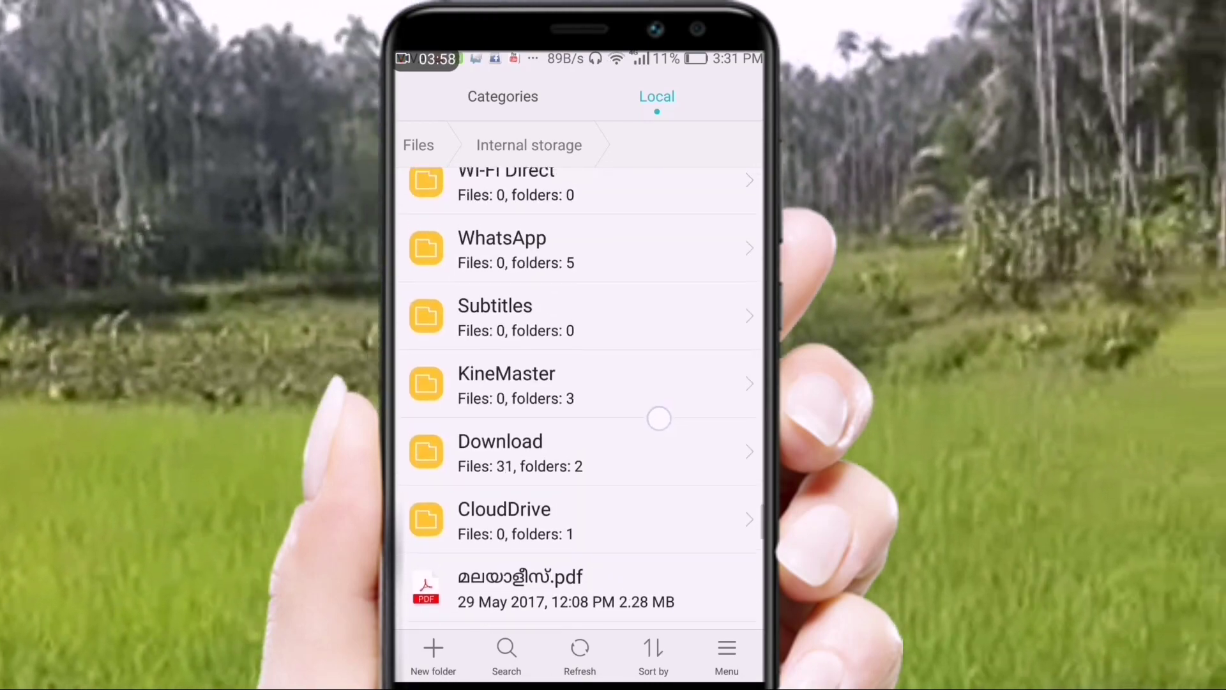
scroll(642, 464, "up", 1)
scroll(641, 465, "up", 1)
left_click(588, 348)
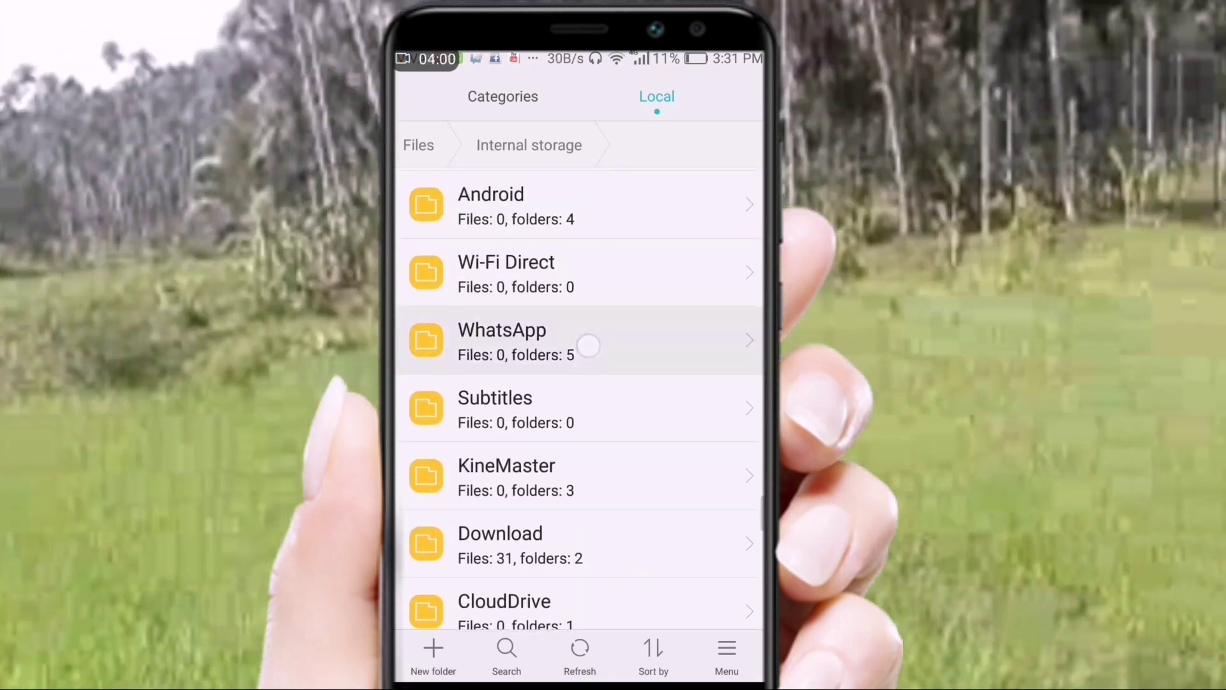
left_click(613, 212)
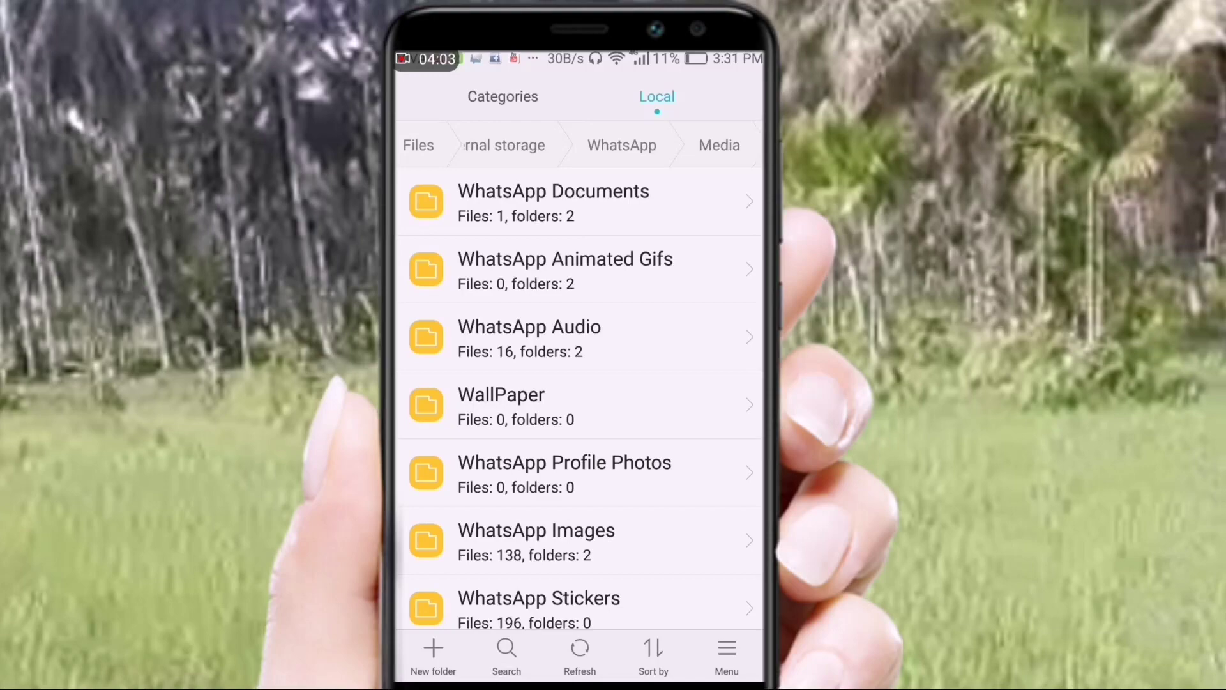
scroll(579, 398, "down", 3)
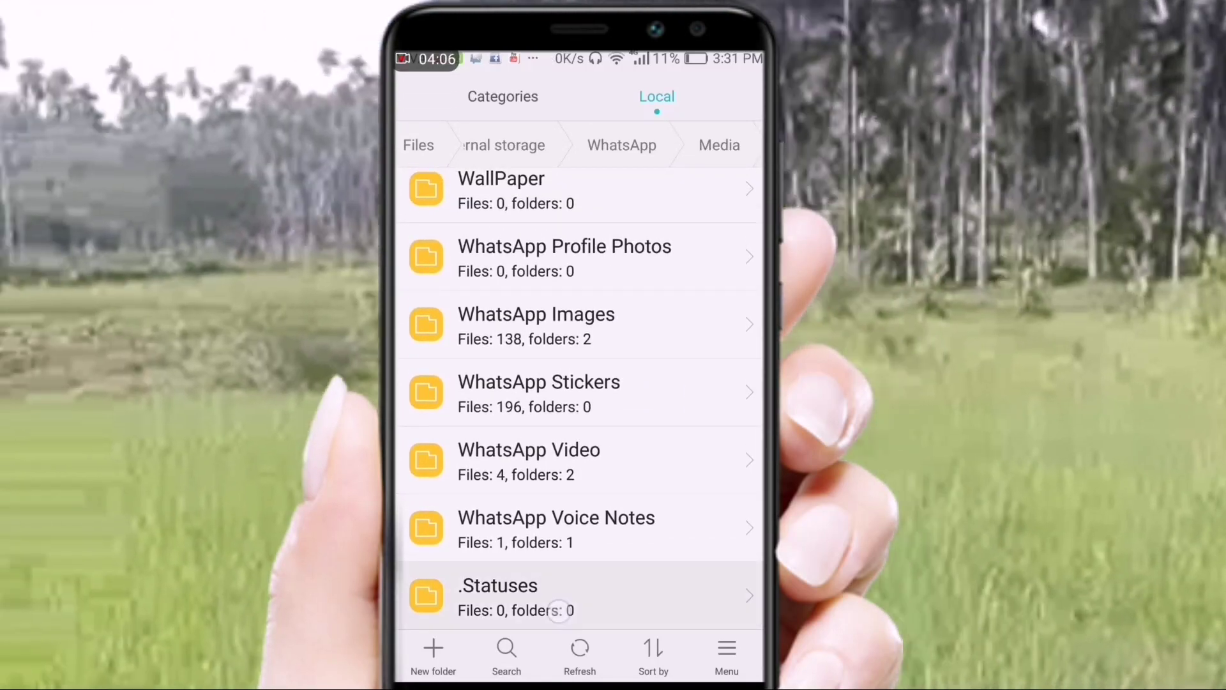
left_click(559, 604)
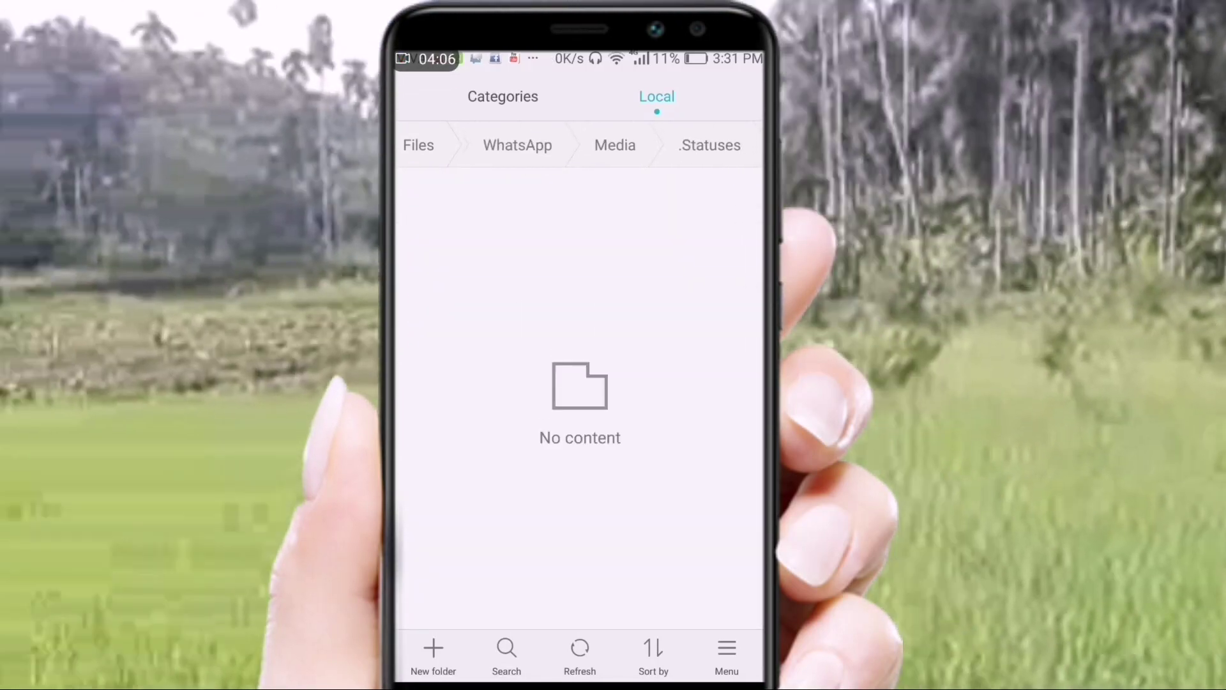